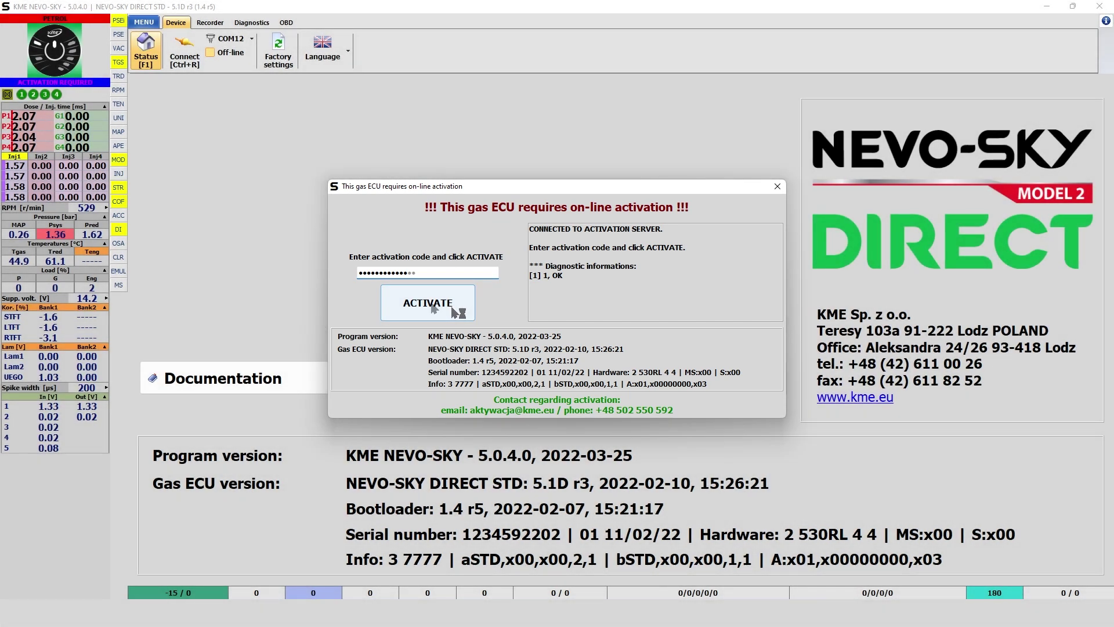
Submit the gas ECU's on-line activation code and acknowledge the server's rejection message.
{"action": "left_click", "coordinate": [430, 303]}
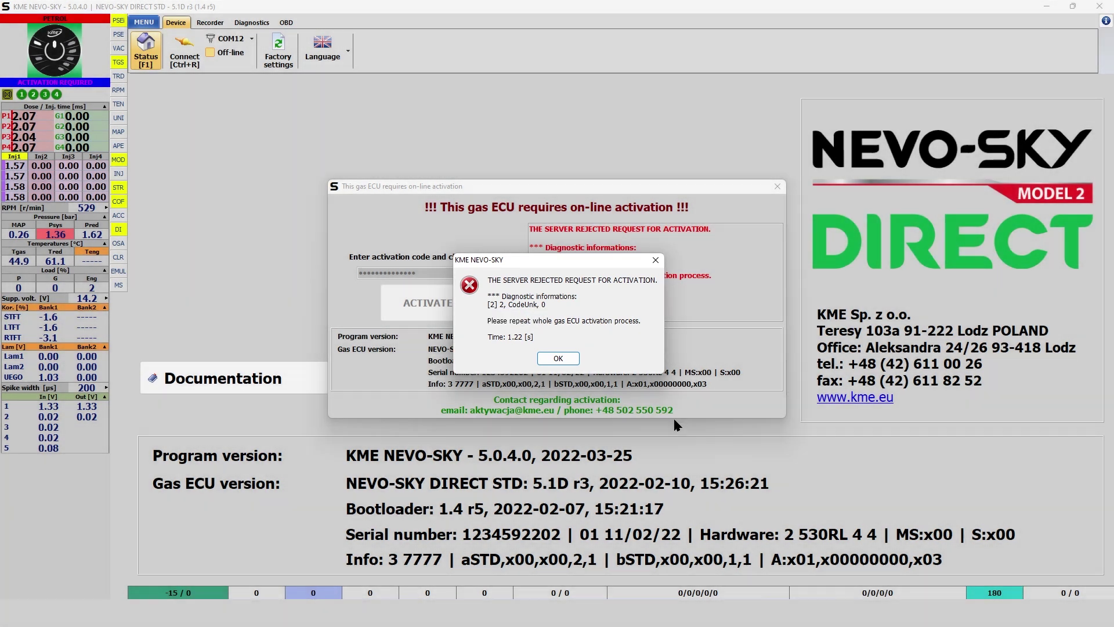
{"action": "left_click", "coordinate": [558, 359]}
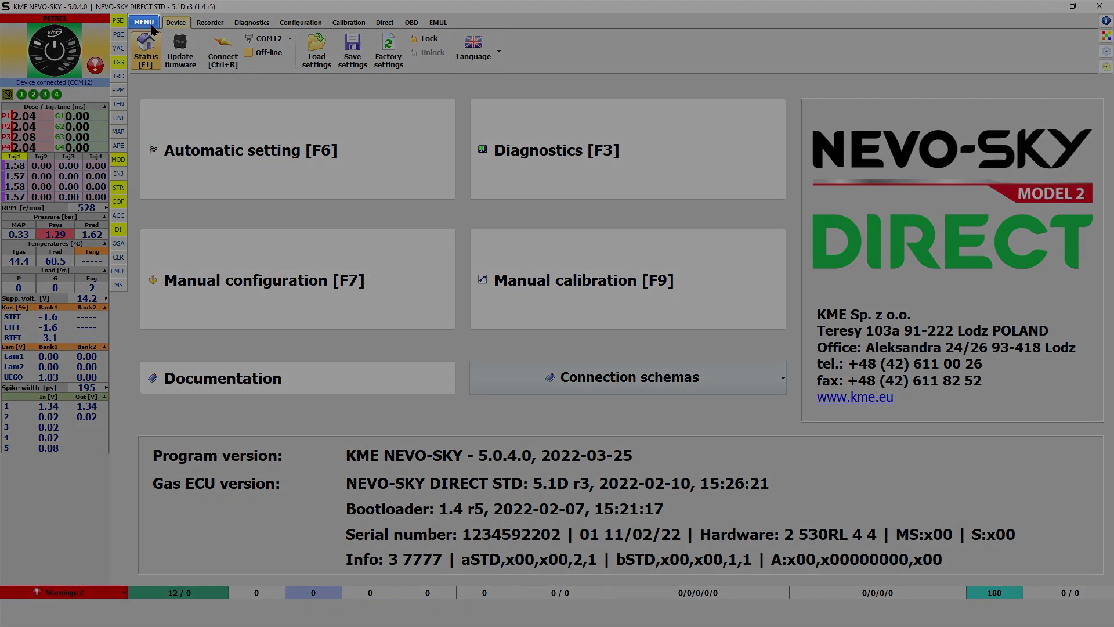
Show the readings panel Pressure choices (MAP, Psys / MAP, Psys, Pred) under MENU > Options.
{"action": "left_click", "coordinate": [151, 25]}
{"action": "mouse_move", "coordinate": [184, 267]}
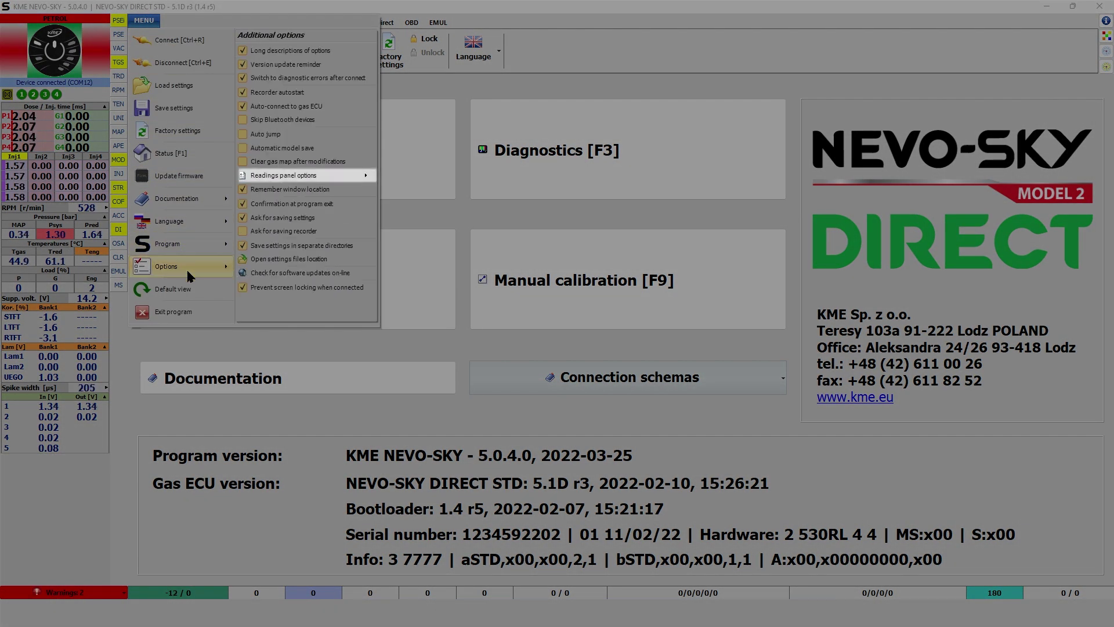
{"action": "mouse_move", "coordinate": [322, 180]}
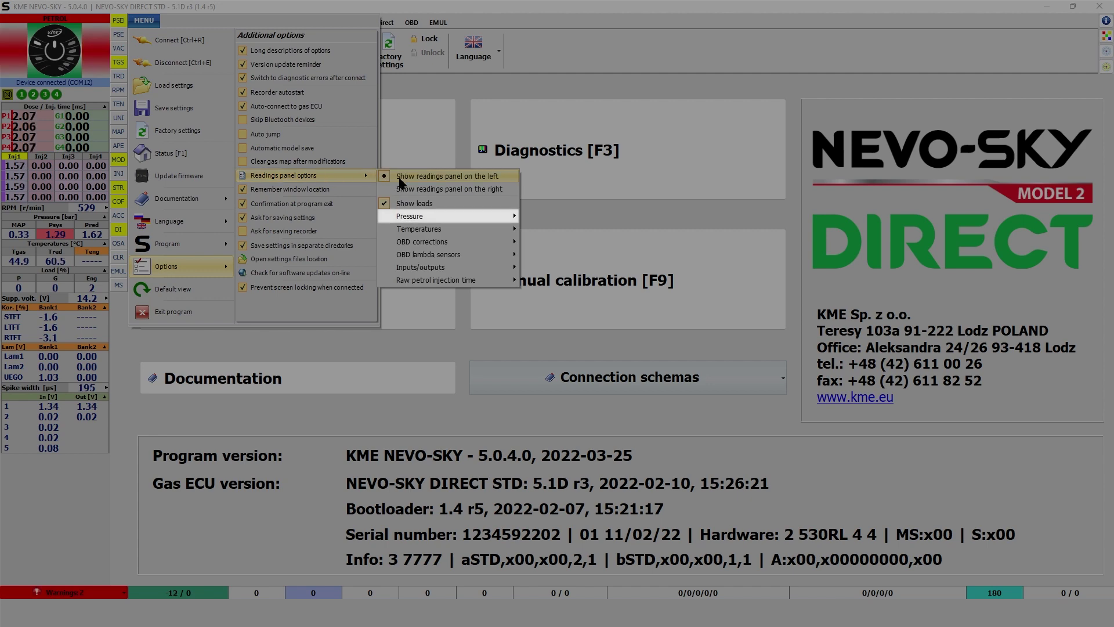
{"action": "mouse_move", "coordinate": [456, 219]}
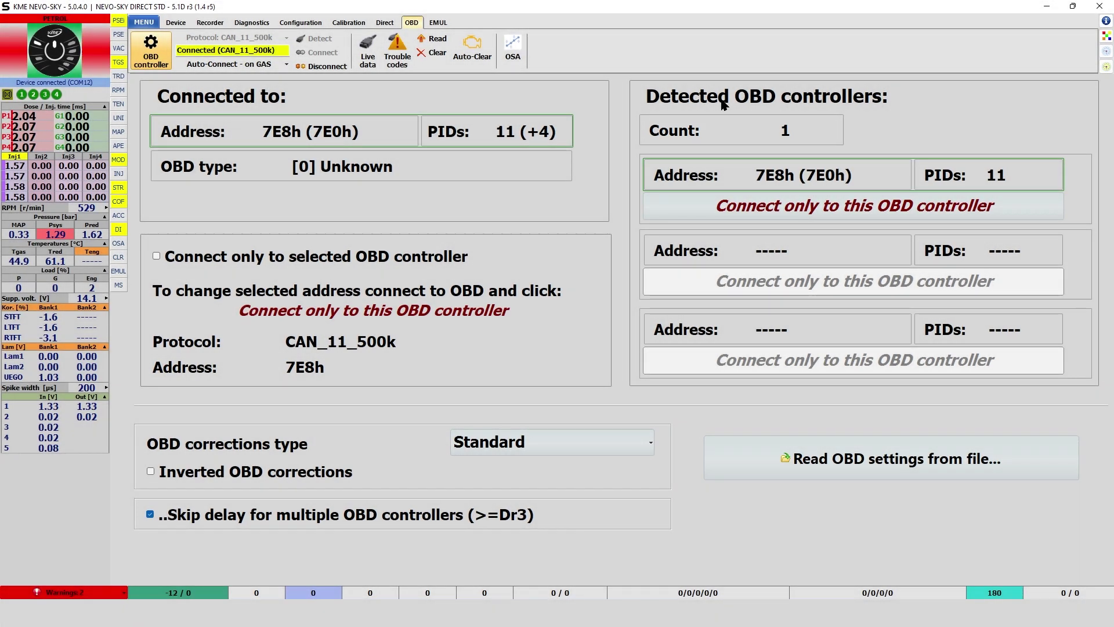
Move P02F1 to the top of the Auto-Clear selected codes.
{"action": "left_click", "coordinate": [661, 195]}
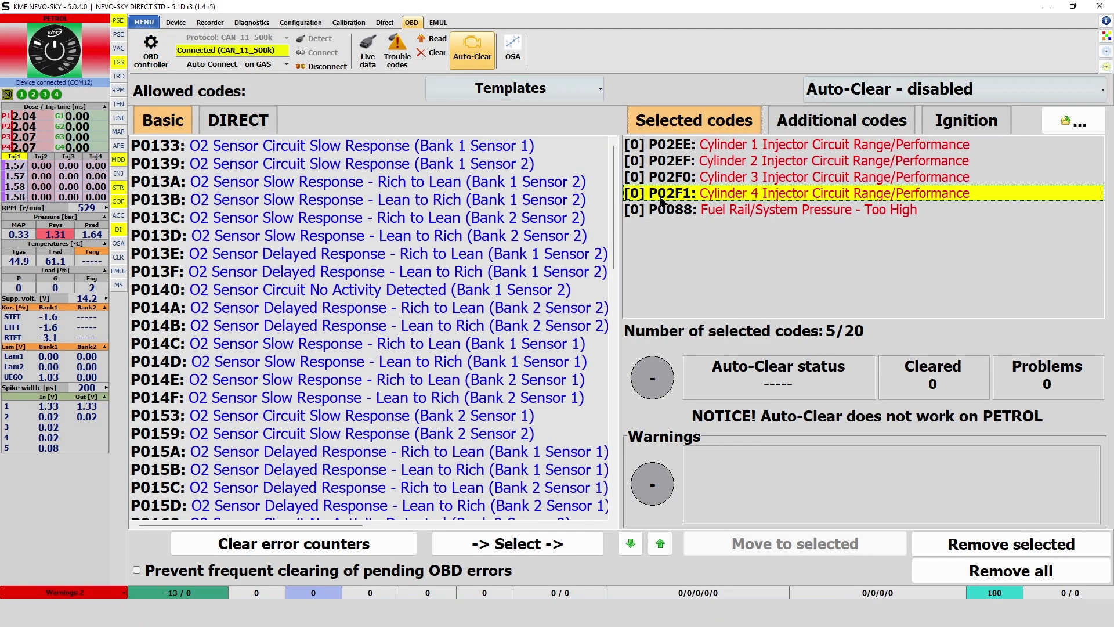
{"action": "left_click", "coordinate": [660, 544]}
{"action": "left_click", "coordinate": [660, 544]}
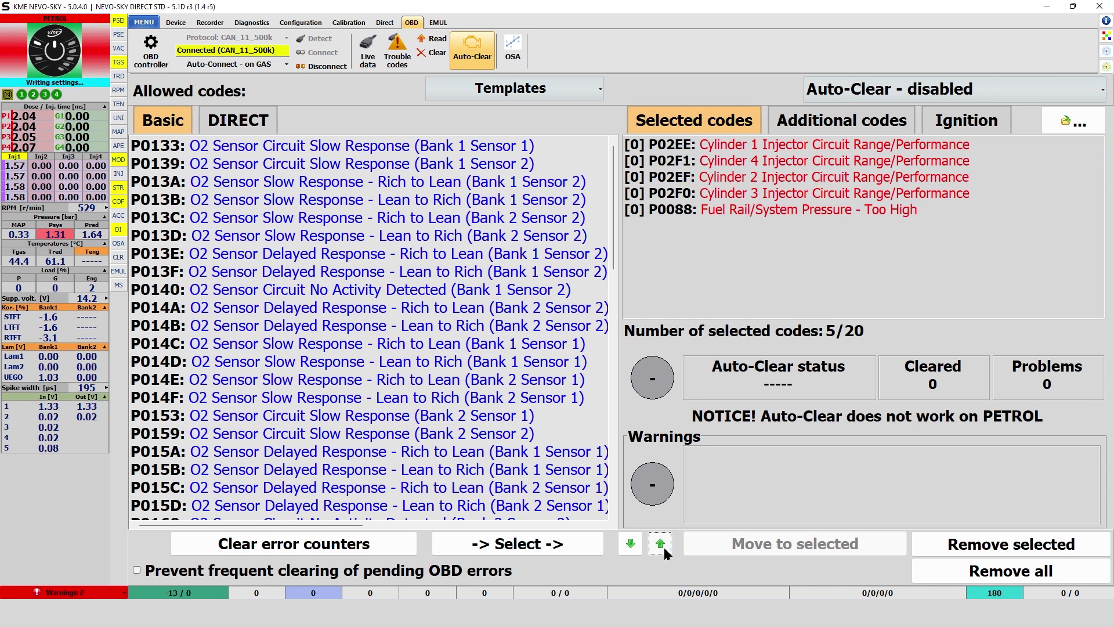
{"action": "left_click", "coordinate": [661, 544]}
Move P0088 to the top above P02F1, then start loading an Auto-Clear settings file.
{"action": "left_click", "coordinate": [752, 215]}
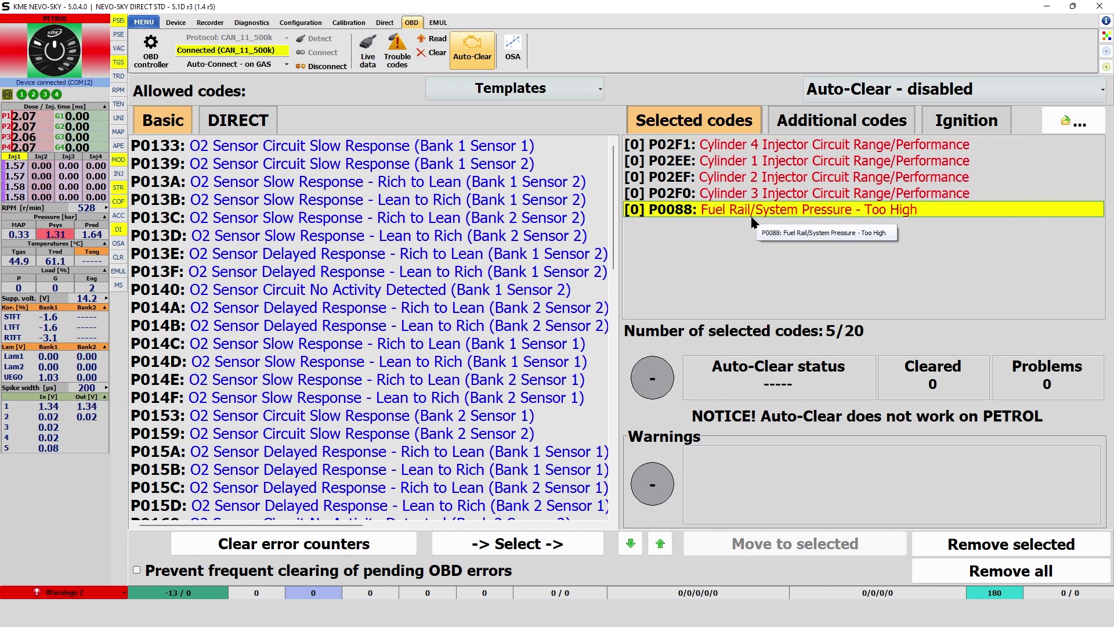
{"action": "left_click", "coordinate": [660, 544]}
{"action": "left_click", "coordinate": [660, 544]}
{"action": "left_click", "coordinate": [660, 544]}
{"action": "left_click", "coordinate": [660, 544]}
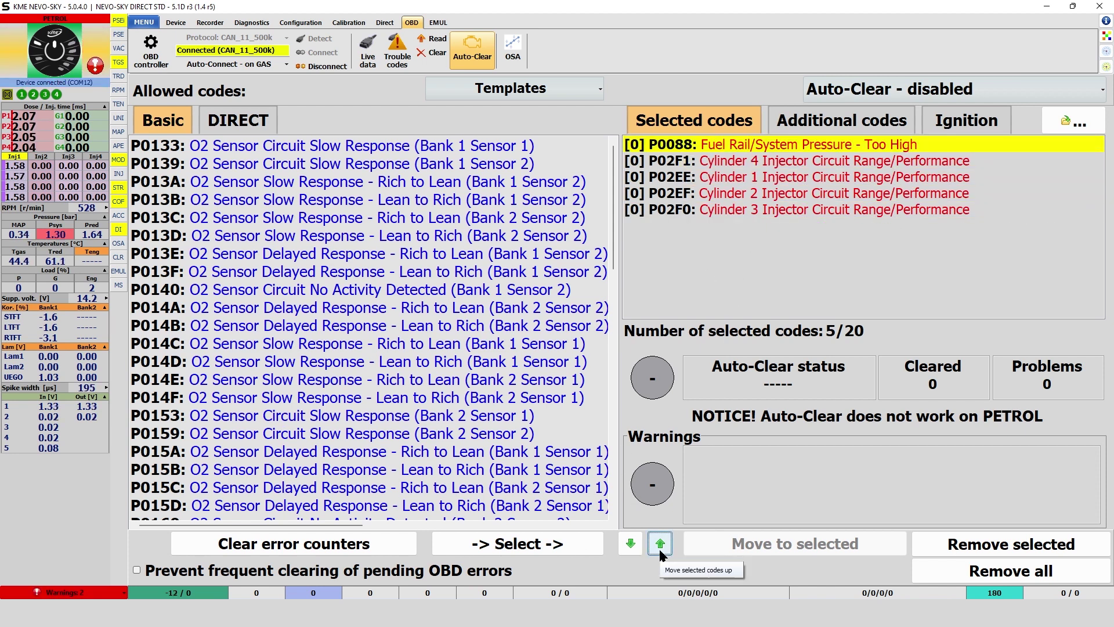
{"action": "left_click", "coordinate": [1074, 121]}
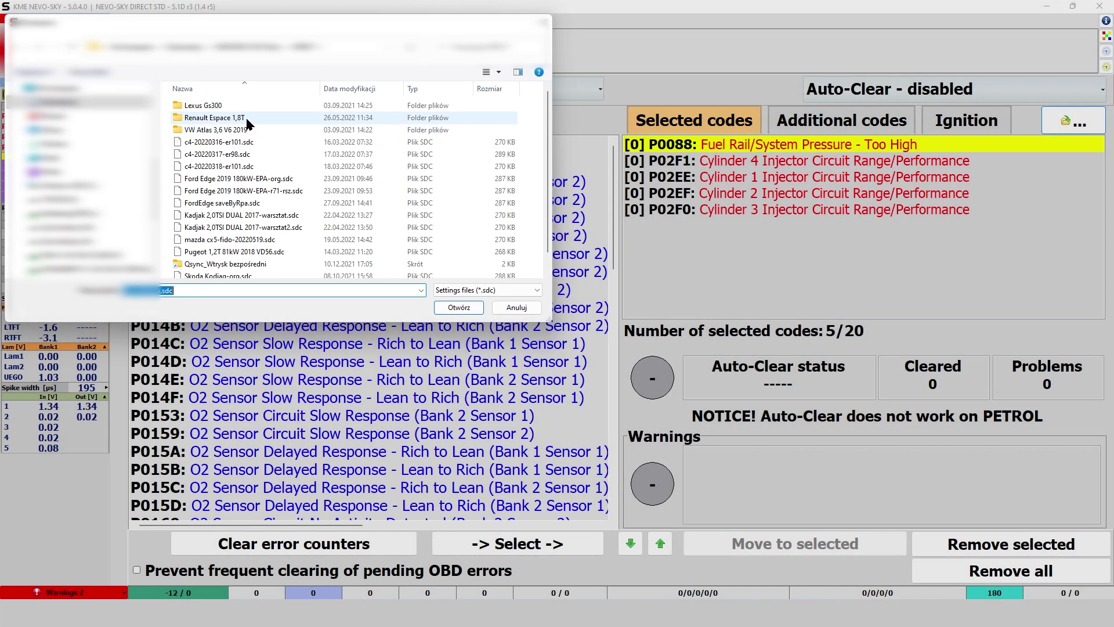
Load an .sdc settings file from the Renault Espace 1,8T folder.
{"action": "double_click", "coordinate": [247, 120]}
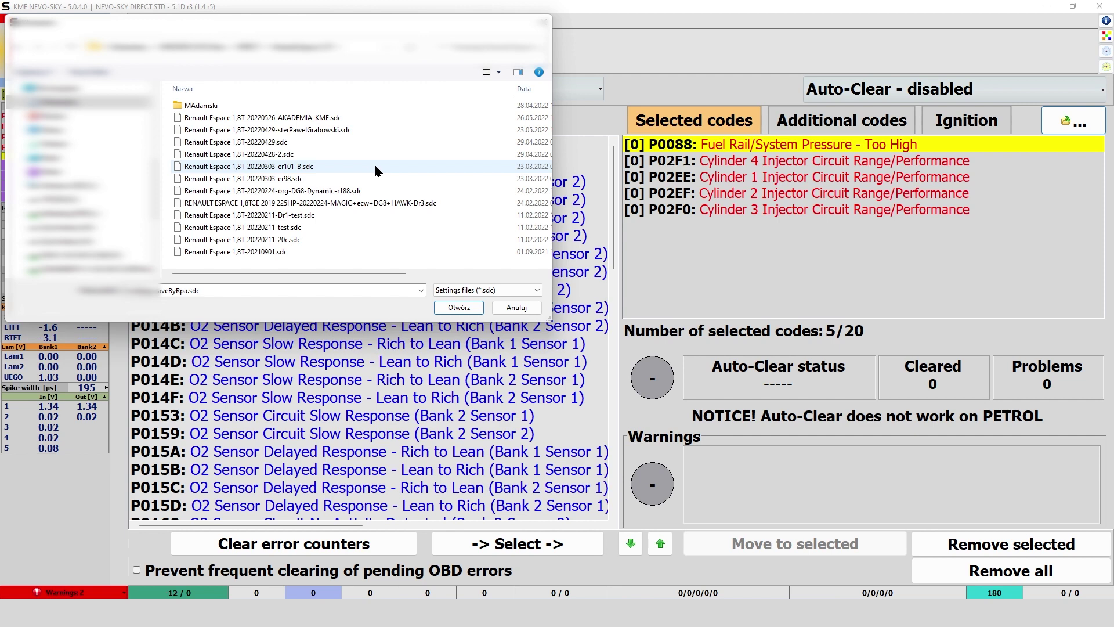
{"action": "double_click", "coordinate": [376, 169]}
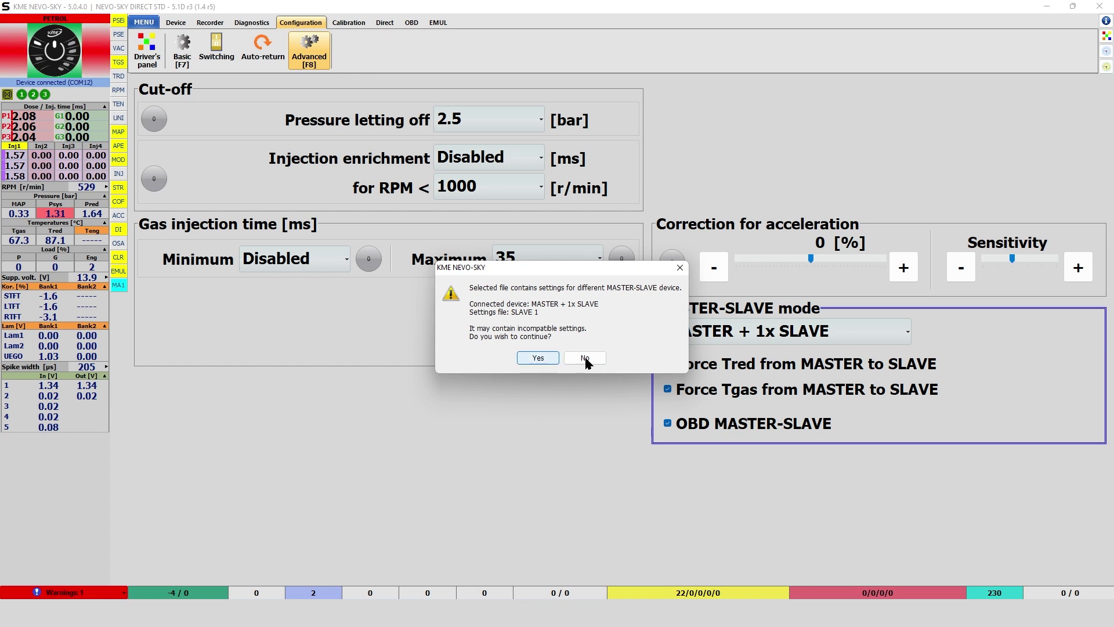
Dismiss the MASTER-SLAVE warning and go to the Workshop inspection settings with F5.
{"action": "left_click", "coordinate": [585, 359]}
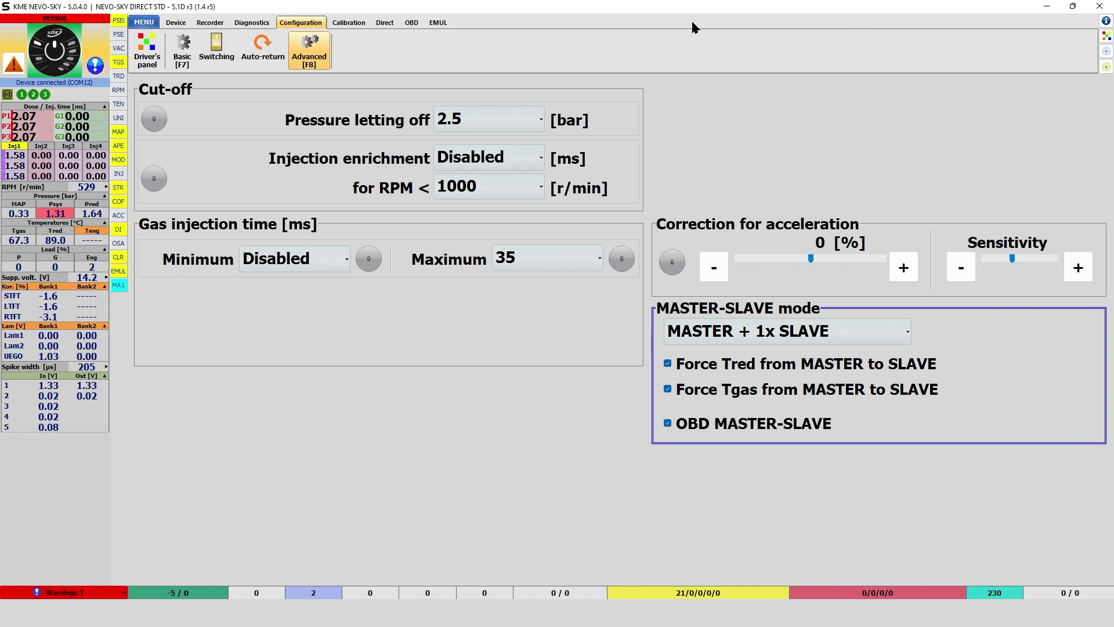
{"action": "key", "text": "F5"}
Review the Time/distance ratio, switch-over temperature, maximum injection time and Min. Teng choices unchanged.
{"action": "left_click", "coordinate": [857, 163]}
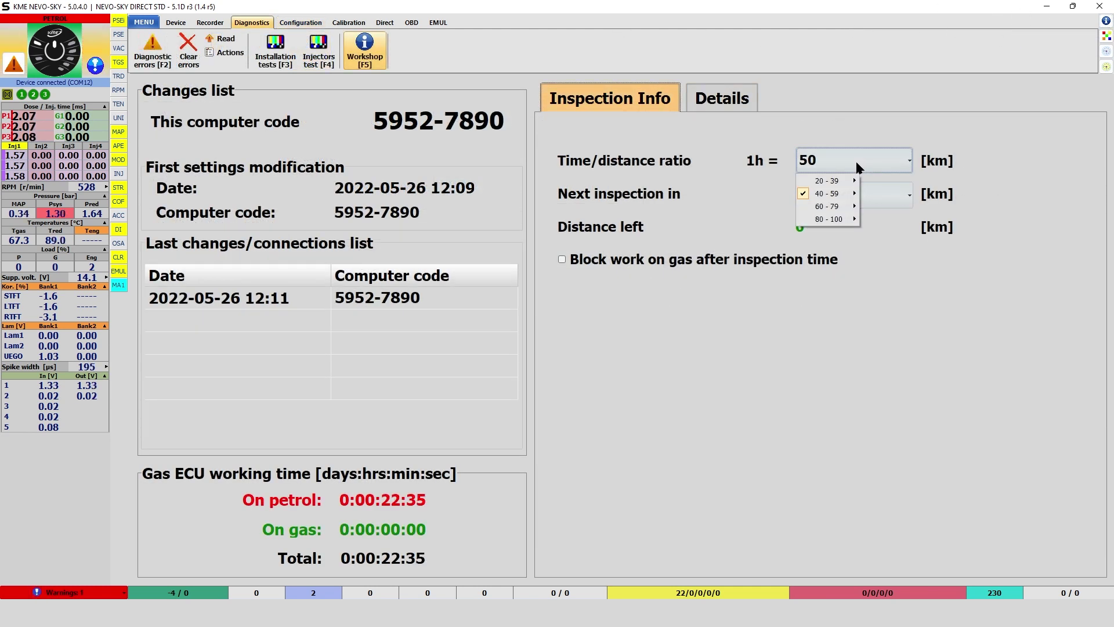
{"action": "key", "text": "F6"}
{"action": "left_click", "coordinate": [434, 121]}
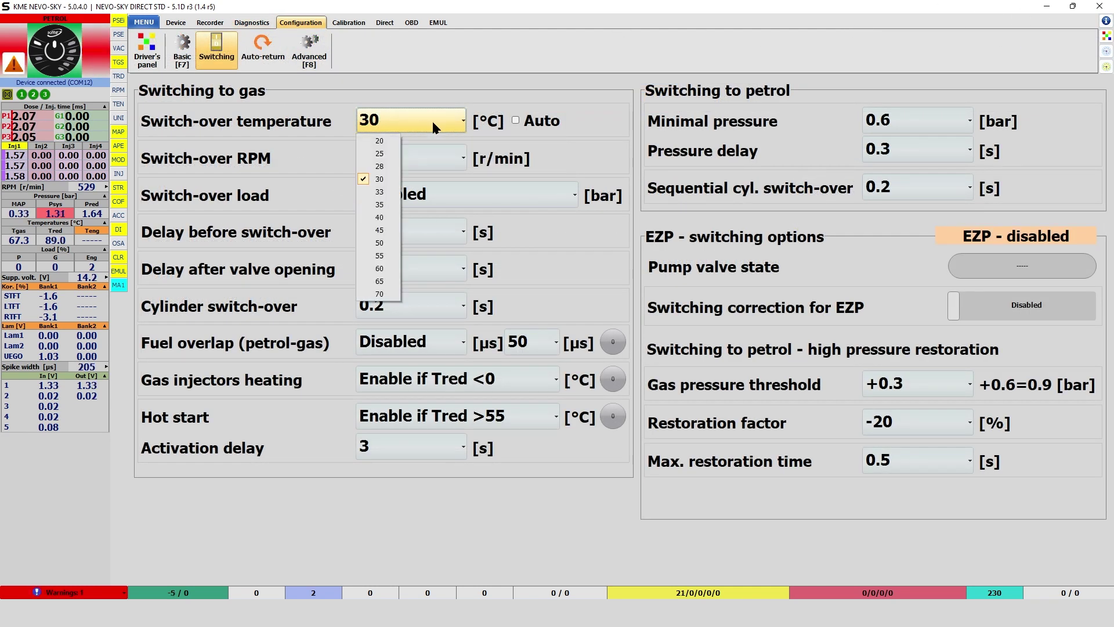
{"action": "key", "text": "F8"}
{"action": "left_click", "coordinate": [580, 257]}
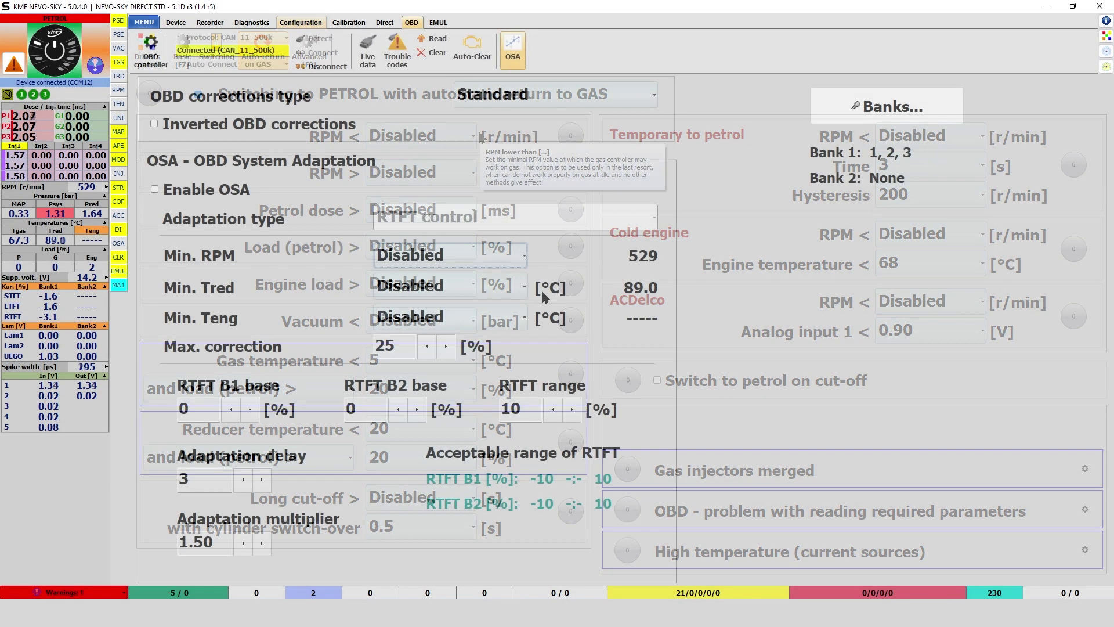
{"action": "left_click", "coordinate": [510, 316]}
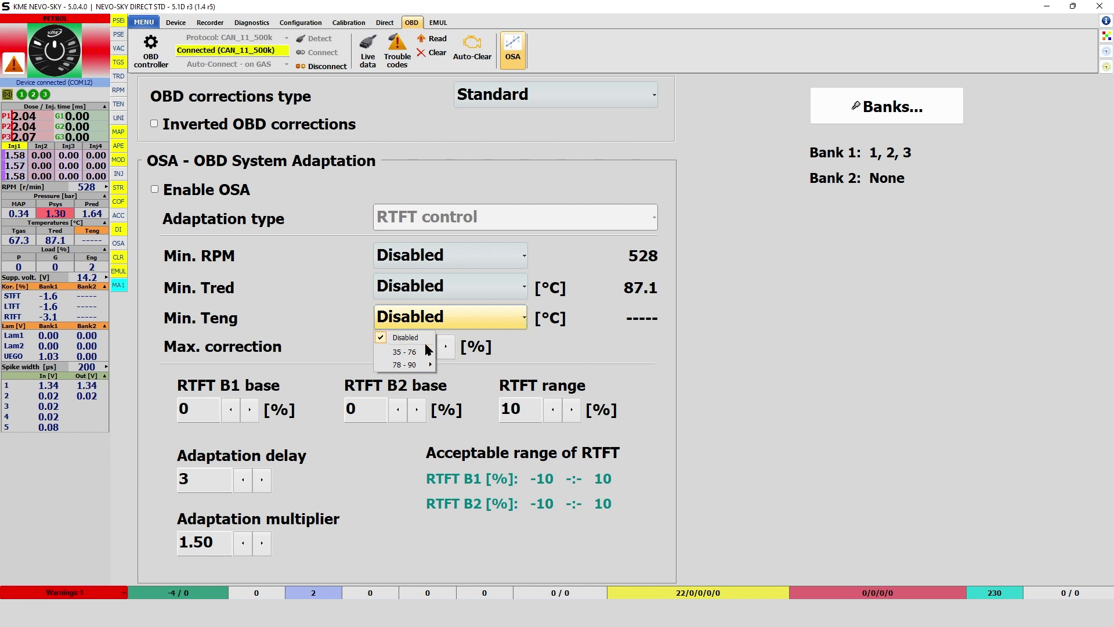
Browse the Time/distance ratio ranges and view the AEB iPLUS 2020 (2ohms) injector rail photo.
{"action": "mouse_move", "coordinate": [405, 352]}
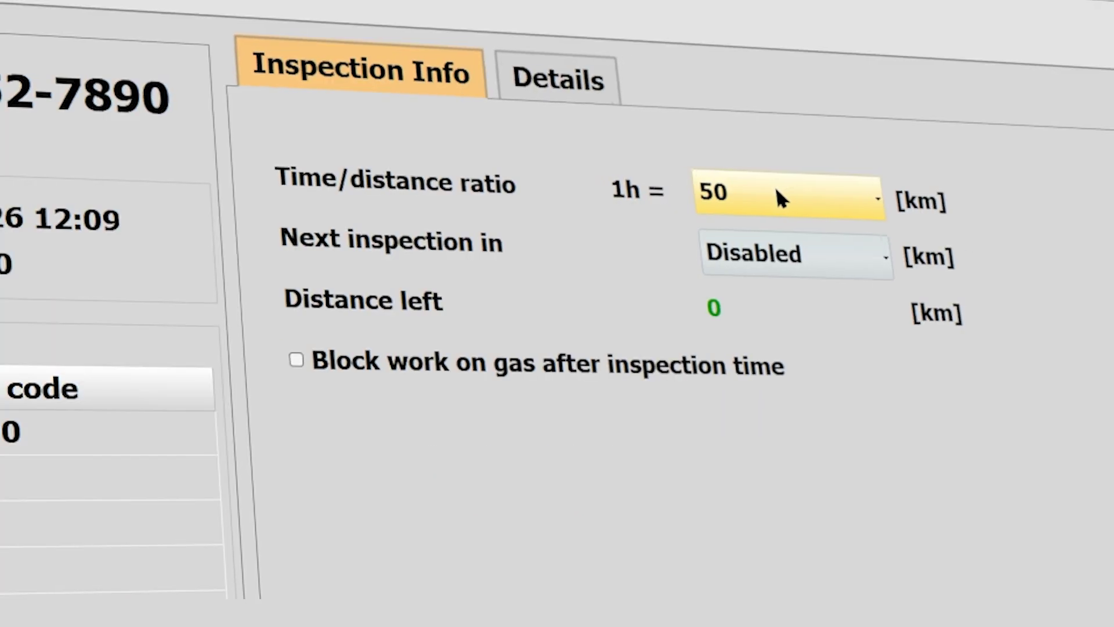
{"action": "left_click", "coordinate": [892, 189]}
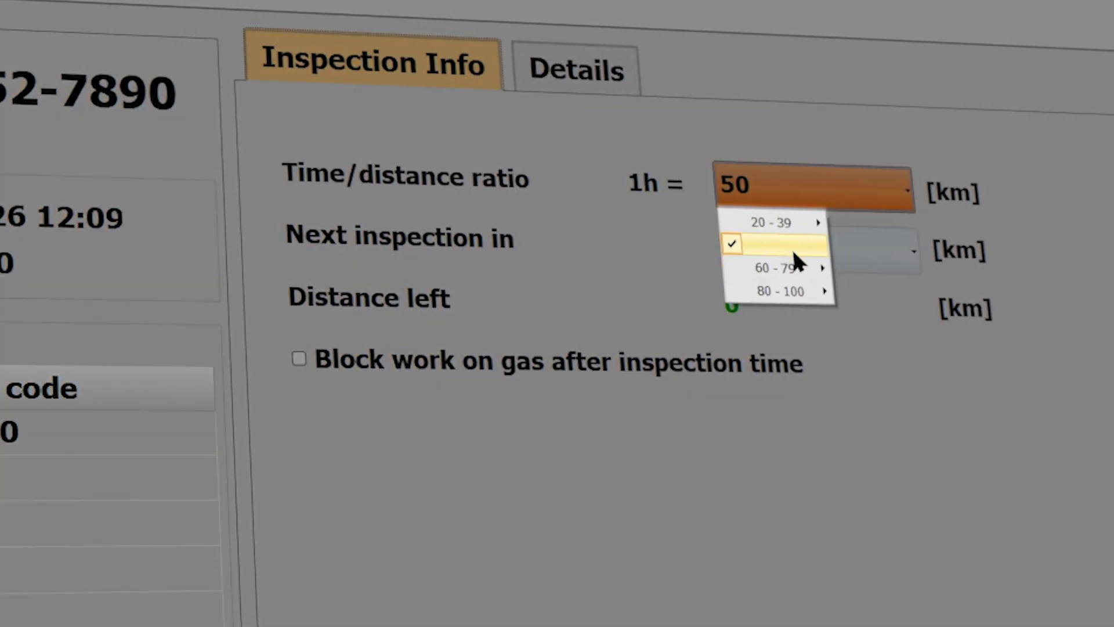
{"action": "mouse_move", "coordinate": [783, 248]}
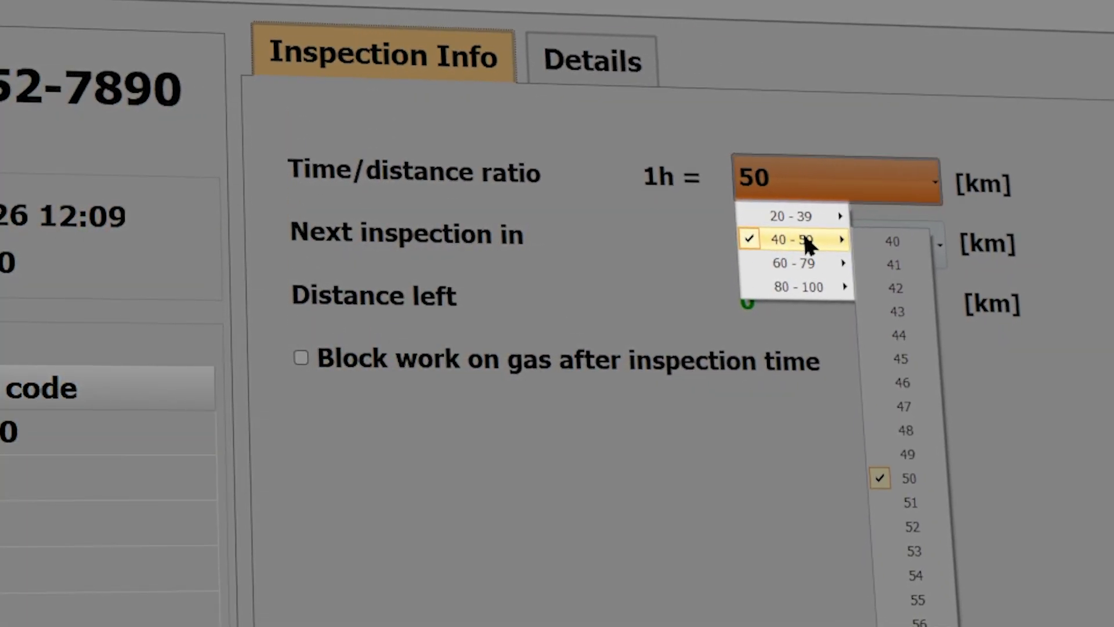
{"action": "mouse_move", "coordinate": [839, 284]}
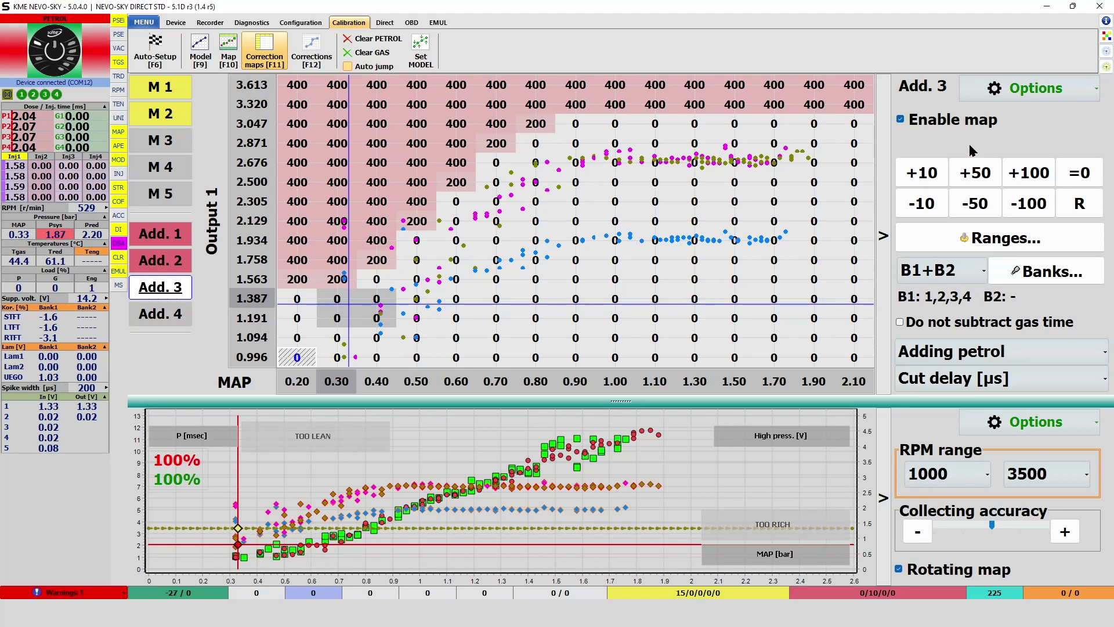
{"action": "left_click", "coordinate": [1090, 91]}
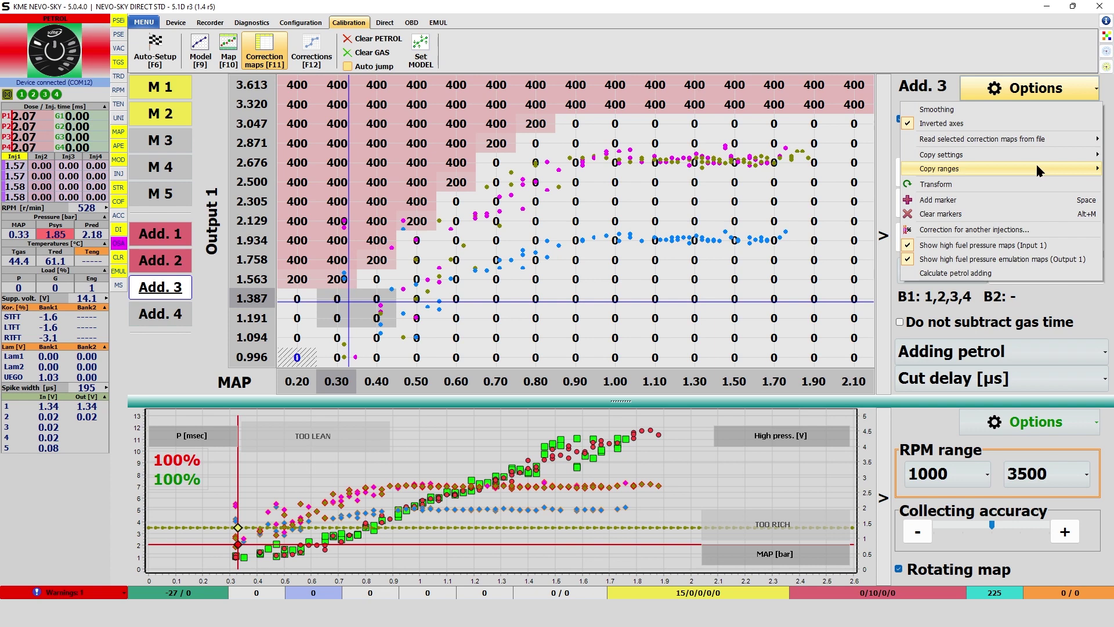
{"action": "mouse_move", "coordinate": [1039, 156]}
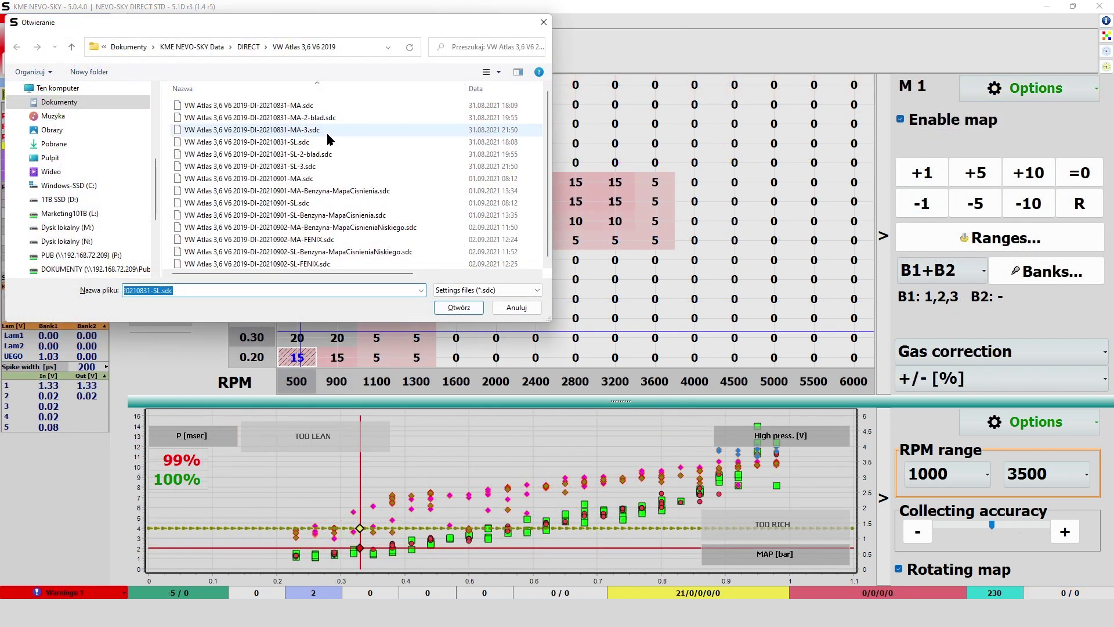
{"action": "left_click", "coordinate": [248, 46]}
{"action": "left_click", "coordinate": [248, 46]}
{"action": "double_click", "coordinate": [224, 117]}
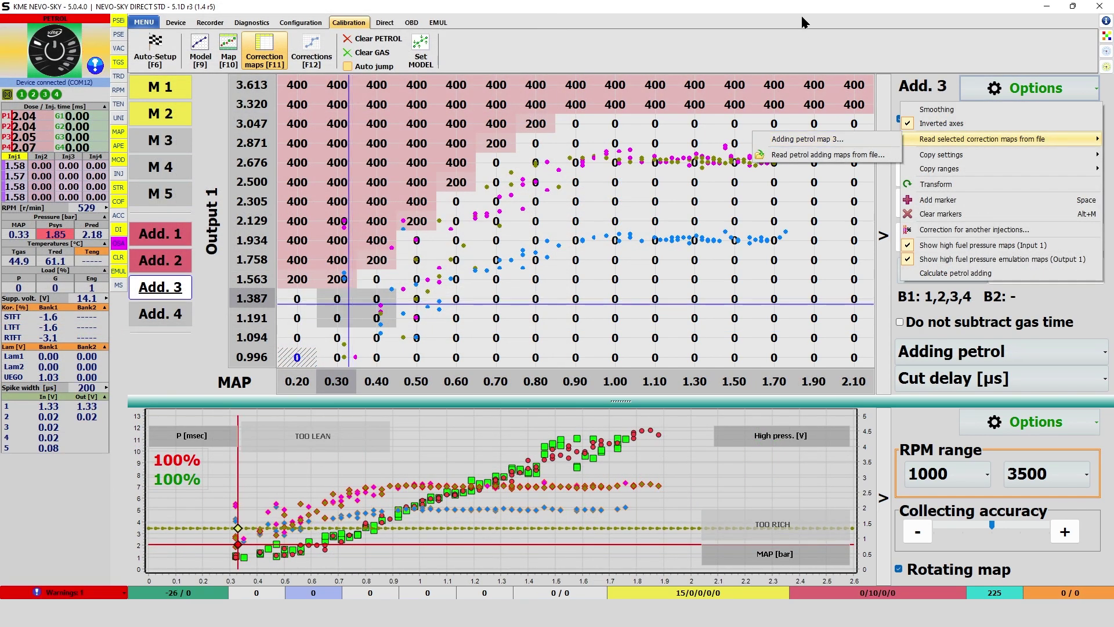
{"action": "left_click", "coordinate": [803, 22]}
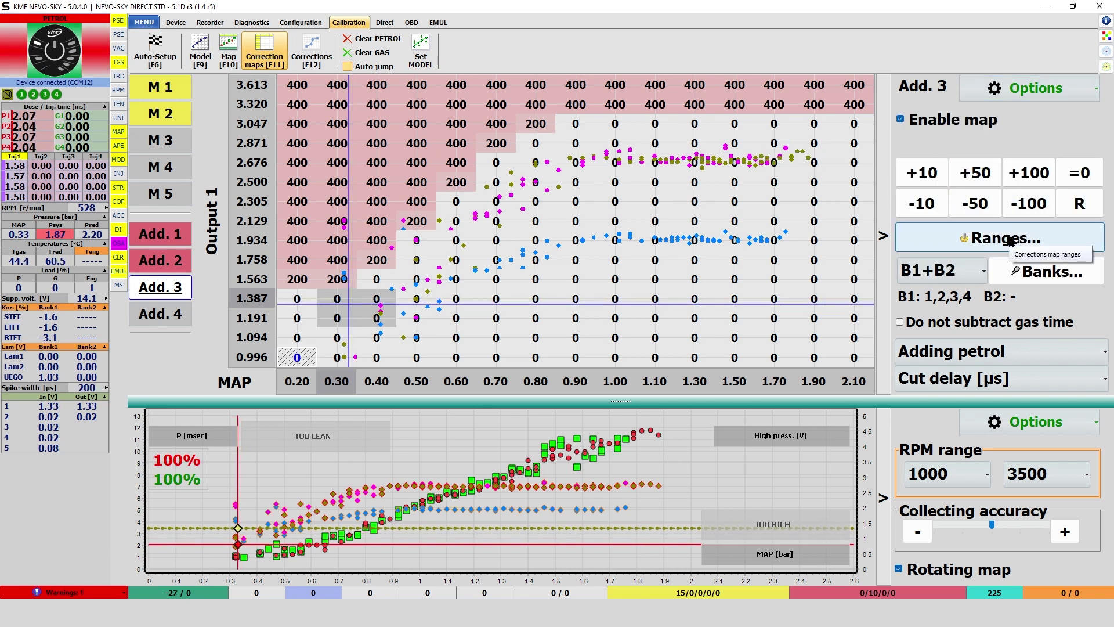
{"action": "left_click", "coordinate": [1010, 240]}
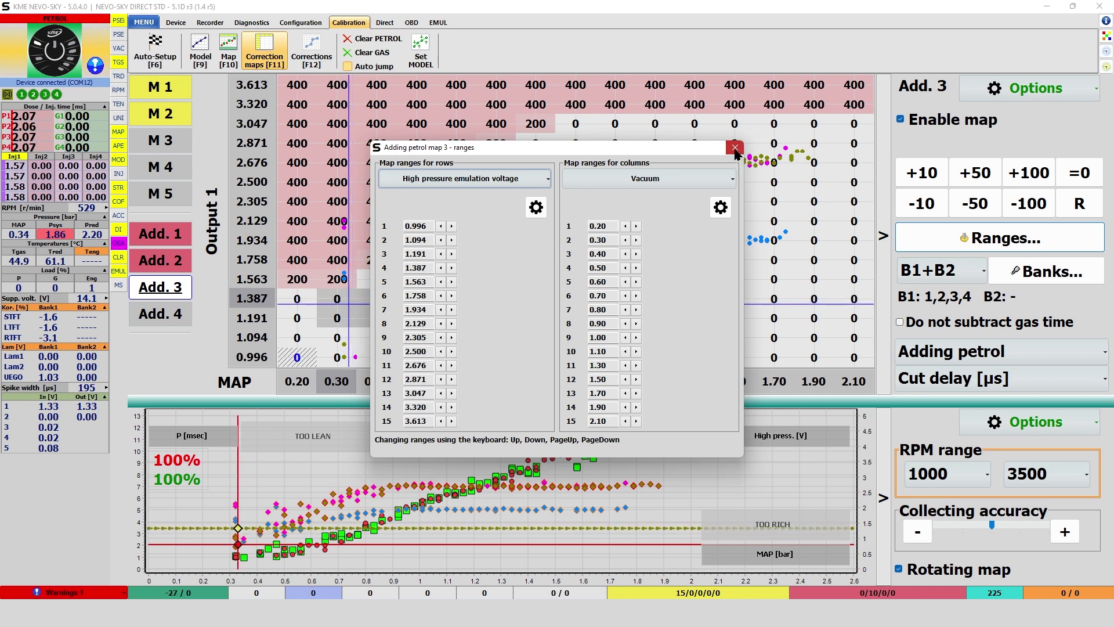
{"action": "left_click", "coordinate": [735, 148]}
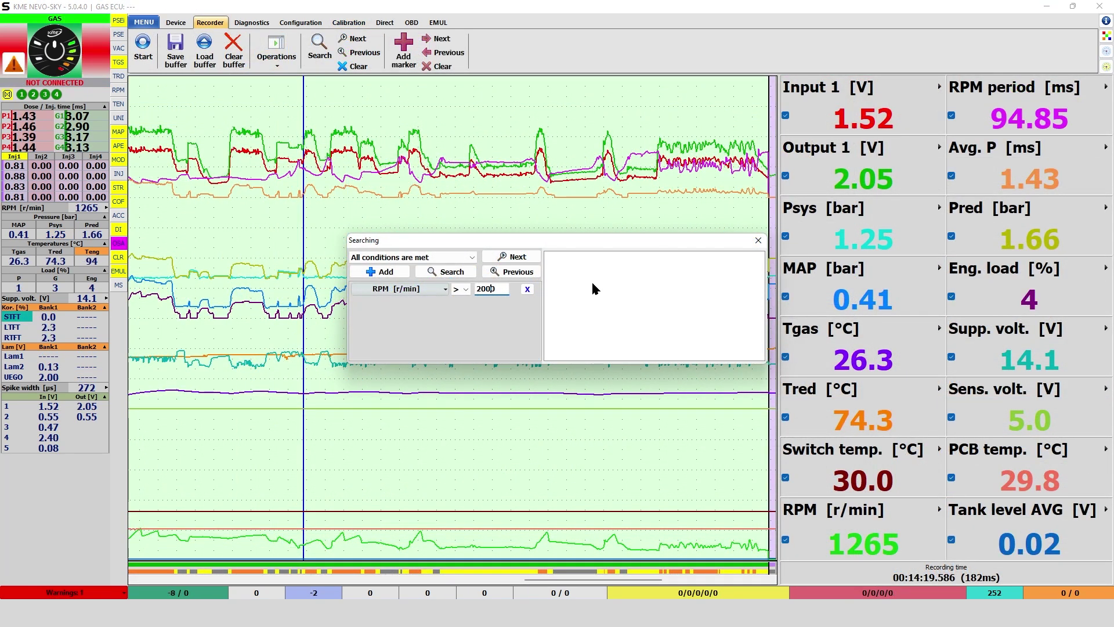
Search the recording for RPM > 2000 and close the Searching dialog.
{"action": "left_click", "coordinate": [446, 275]}
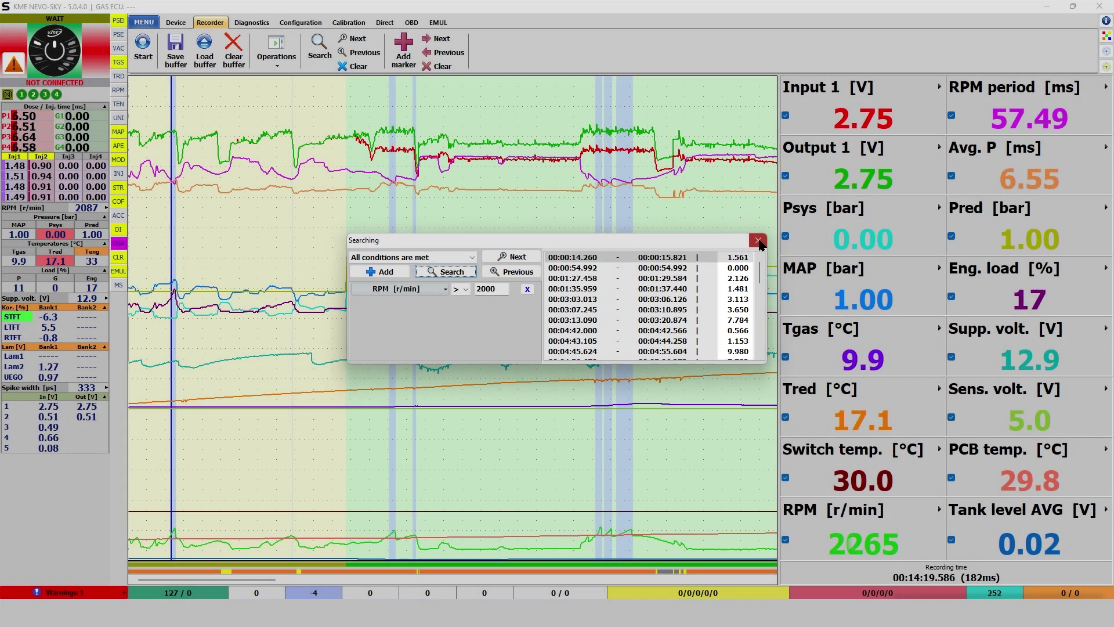
{"action": "left_click", "coordinate": [758, 241]}
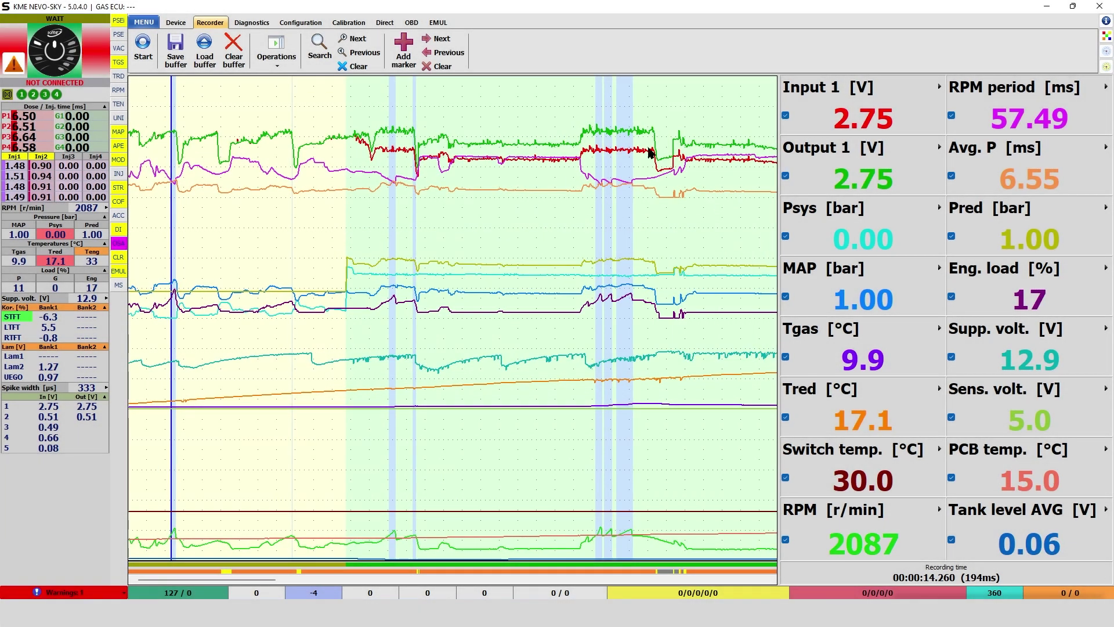
Tick [v2] Readings dependent on RPM on the Direct tab's Parameters page.
{"action": "left_click", "coordinate": [380, 24]}
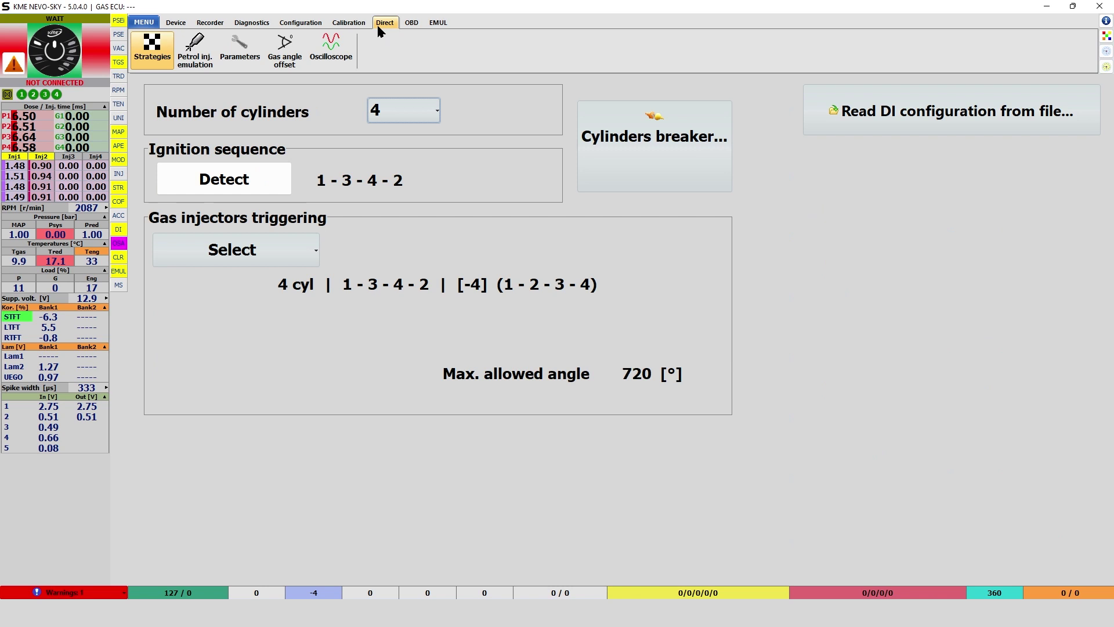
{"action": "left_click", "coordinate": [225, 62]}
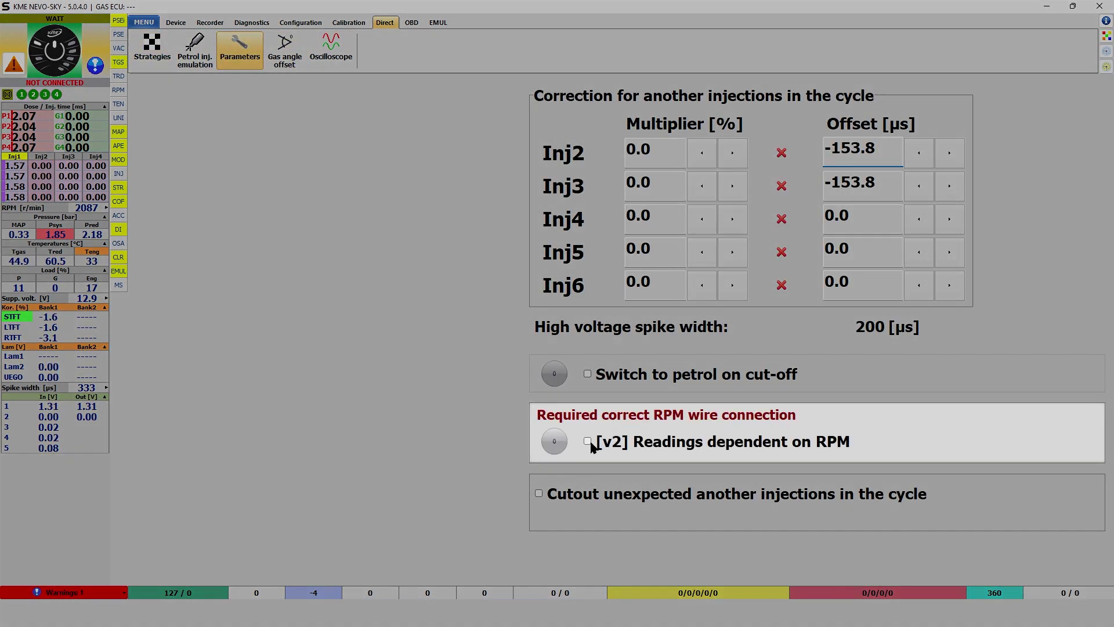
{"action": "left_click", "coordinate": [588, 443]}
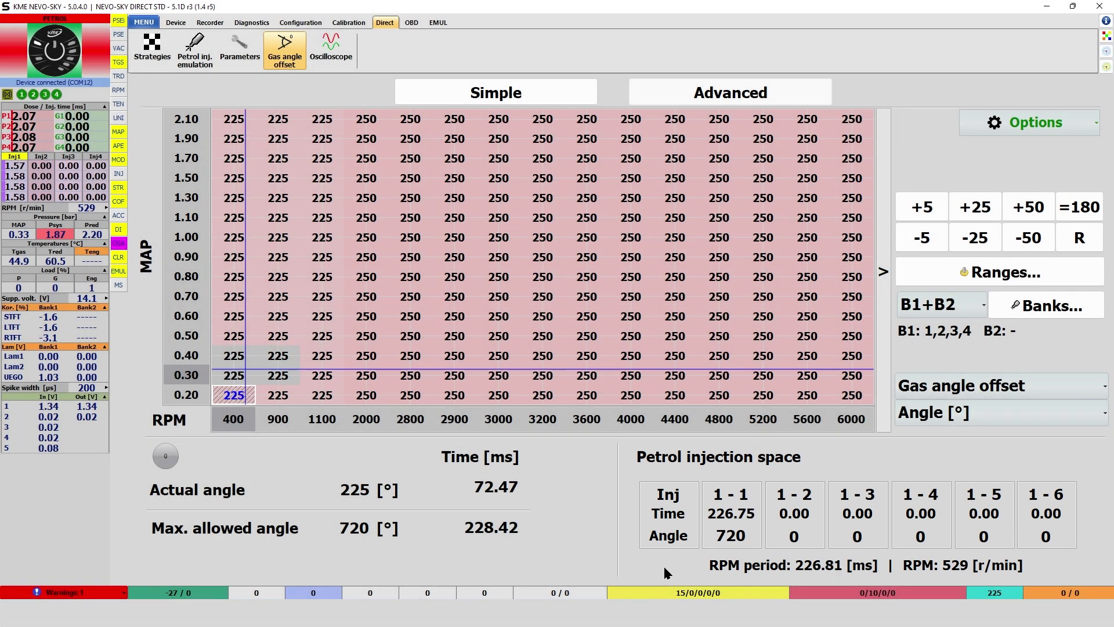
Set Emulation 2 to EOC - inverted sensor emulation and tick HEMI / ECO in basic configuration.
{"action": "left_click", "coordinate": [436, 23]}
{"action": "left_click", "coordinate": [192, 51]}
{"action": "left_click", "coordinate": [239, 51]}
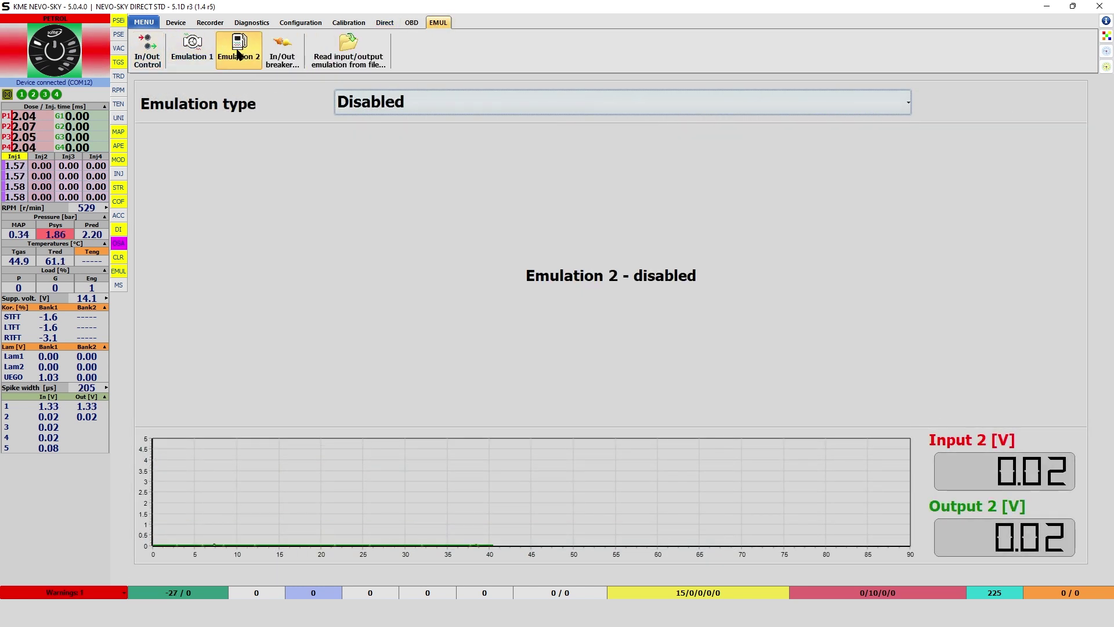
{"action": "left_click", "coordinate": [399, 103]}
{"action": "left_click", "coordinate": [395, 174]}
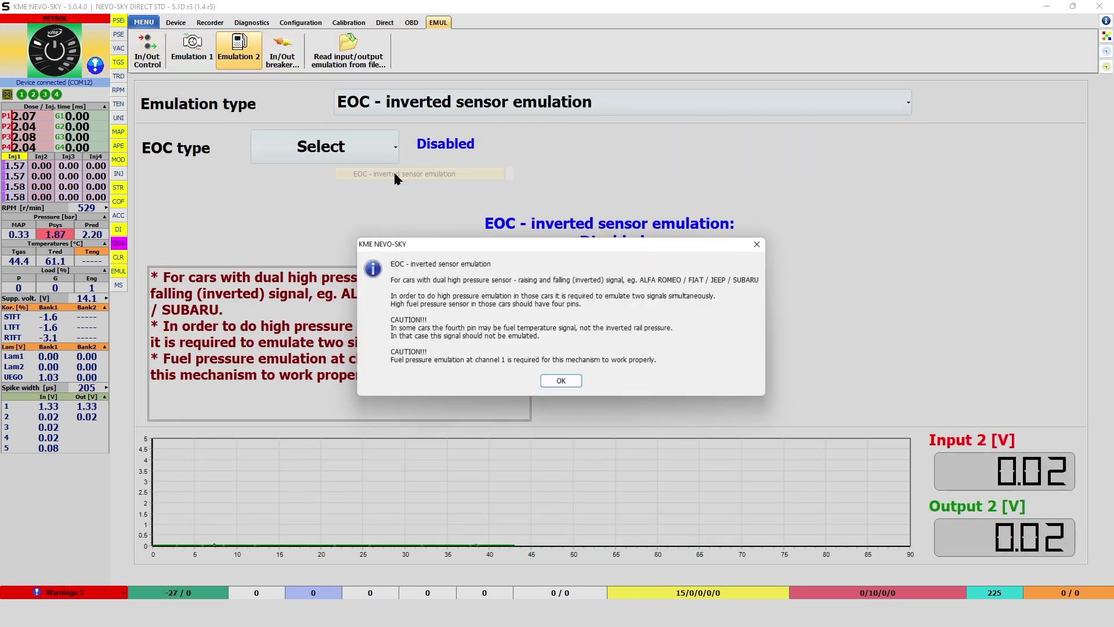
{"action": "left_click", "coordinate": [562, 382]}
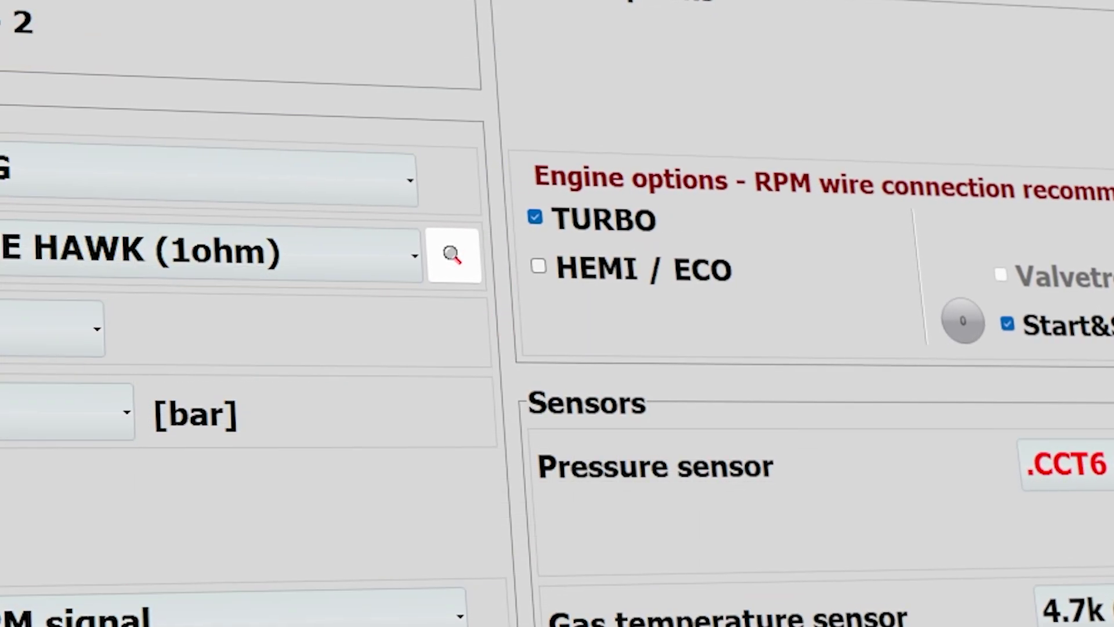
{"action": "left_click", "coordinate": [637, 277]}
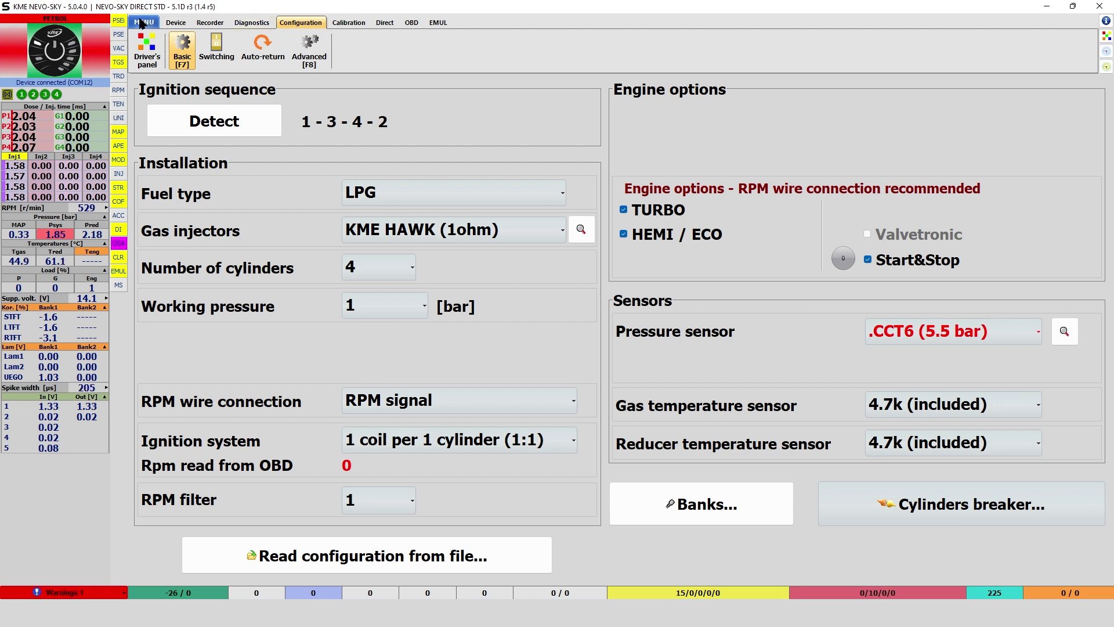
Open the Changelog from the Connection schemas list under MENU > Documentation.
{"action": "left_click", "coordinate": [141, 23]}
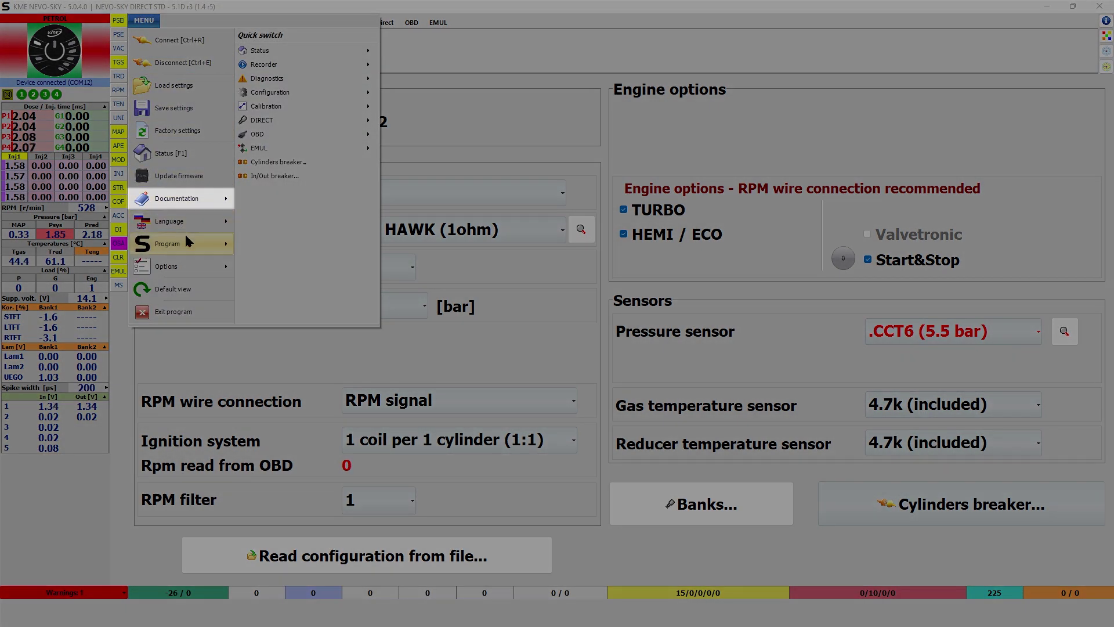
{"action": "mouse_move", "coordinate": [193, 201]}
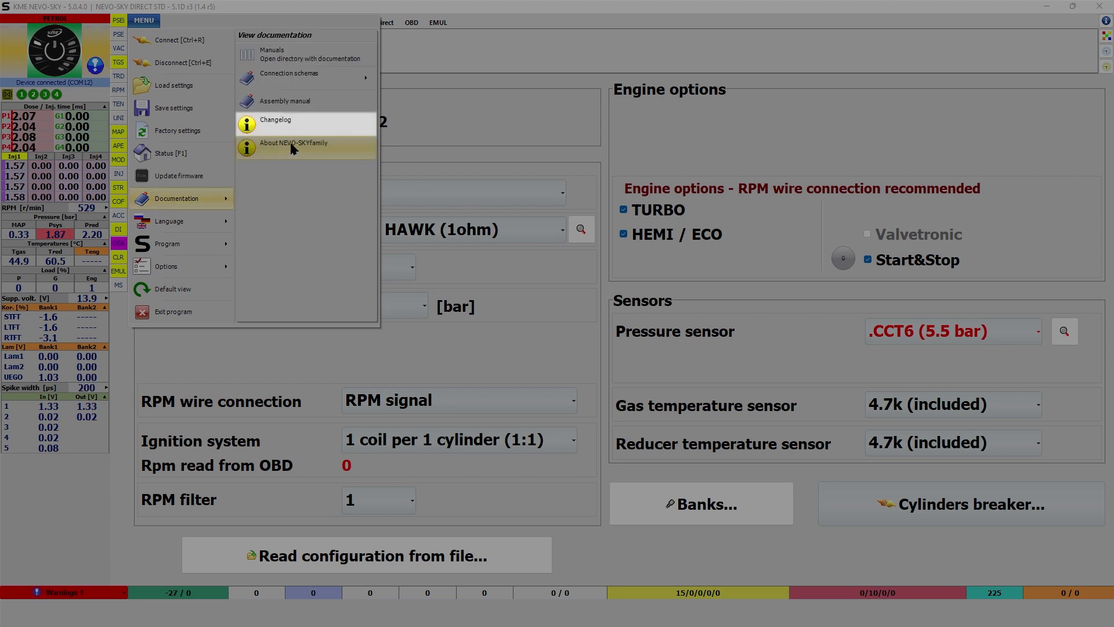
{"action": "left_click", "coordinate": [602, 371]}
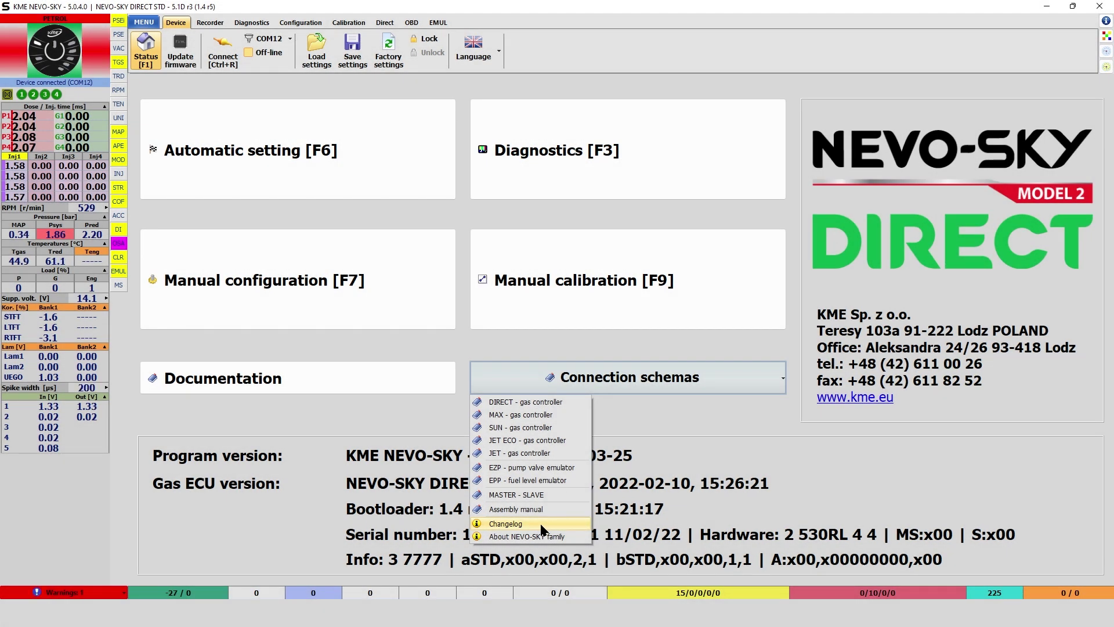
{"action": "left_click", "coordinate": [542, 525]}
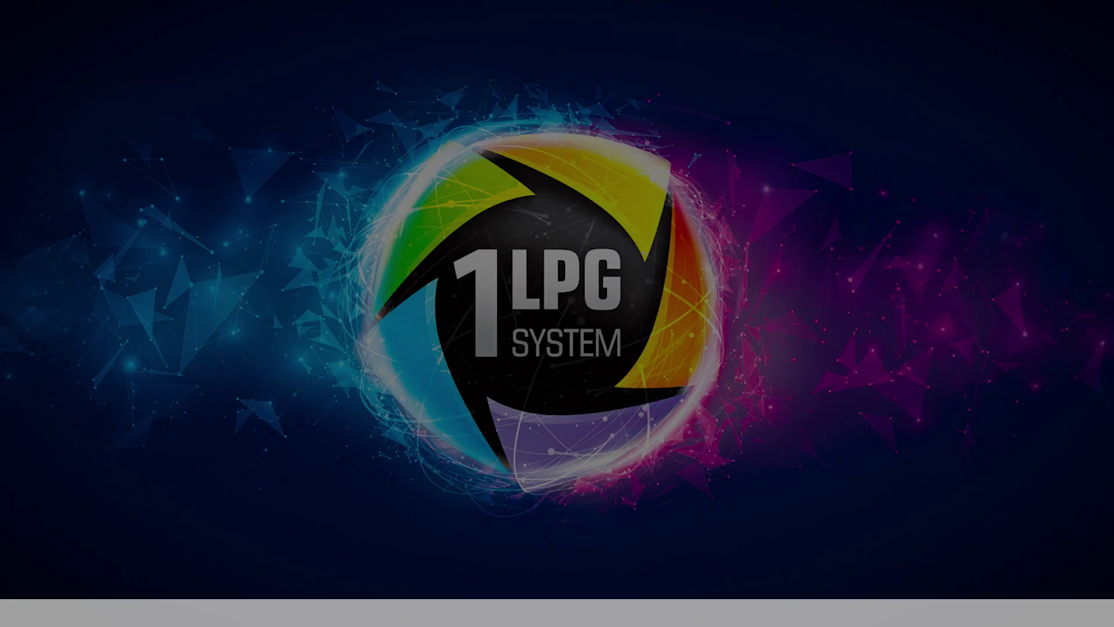